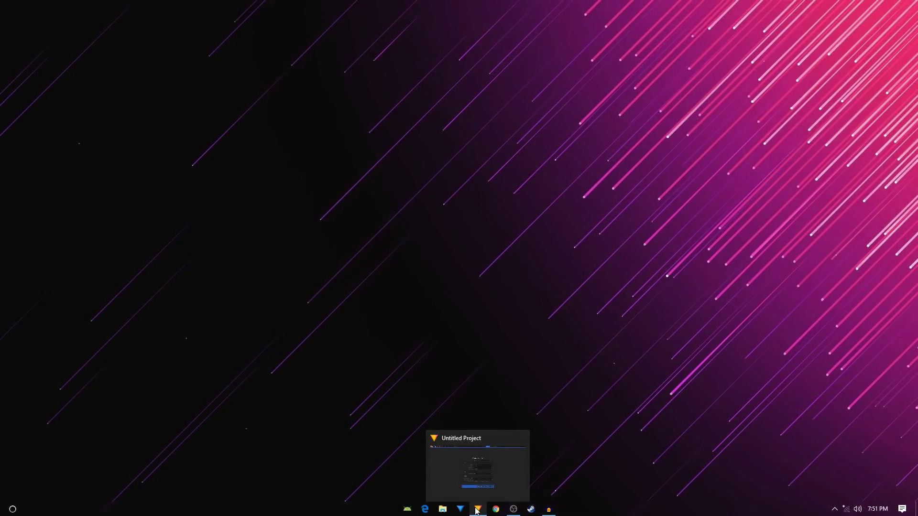
Step: Switch to HitFilm Express and set the duration of Composite Shot 1 to 2 seconds
click(477, 509)
key(space)
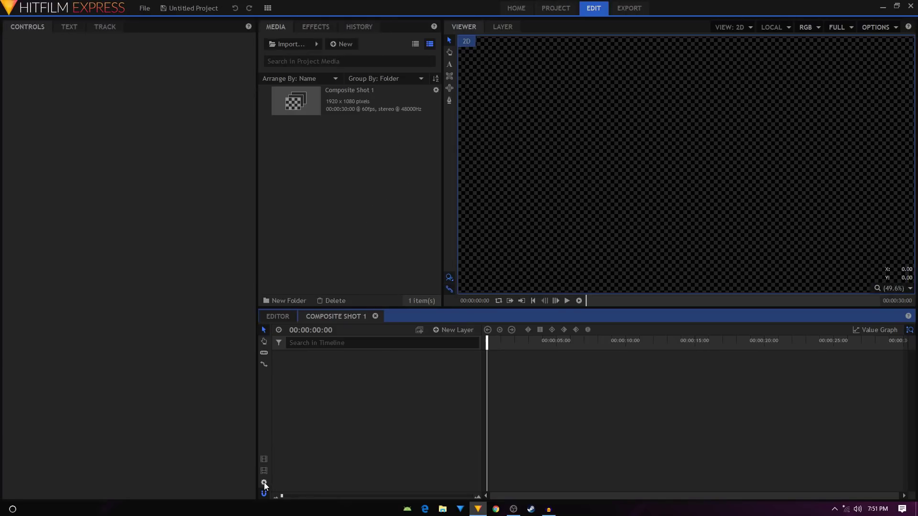
click(264, 482)
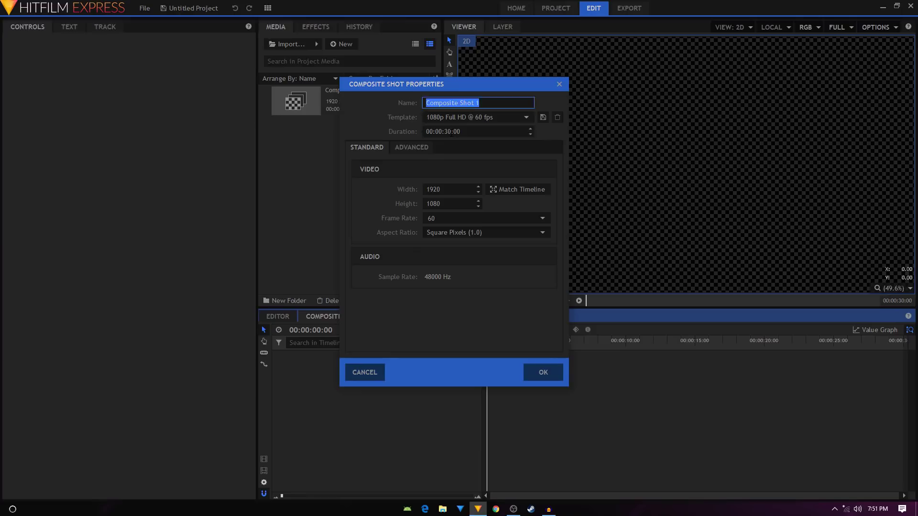
click(449, 132)
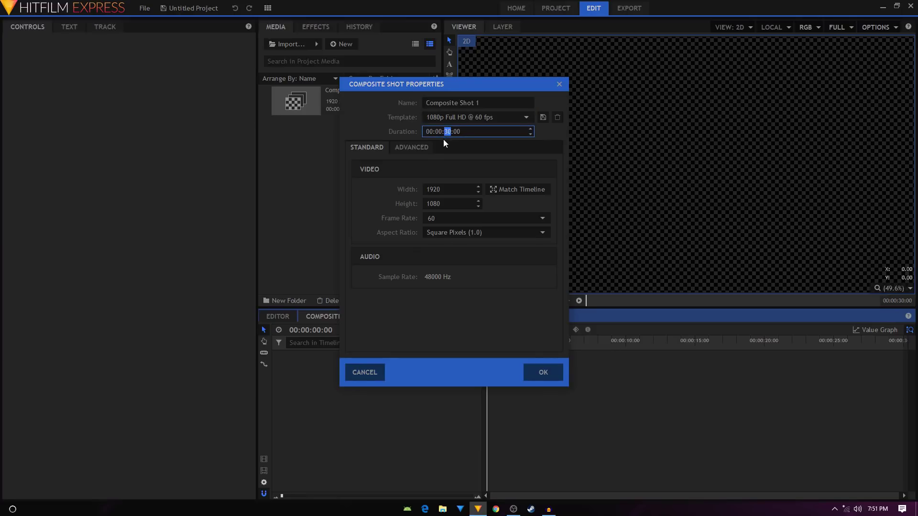
click(551, 371)
Step: Turn off the checkerboard background in the viewer
click(877, 27)
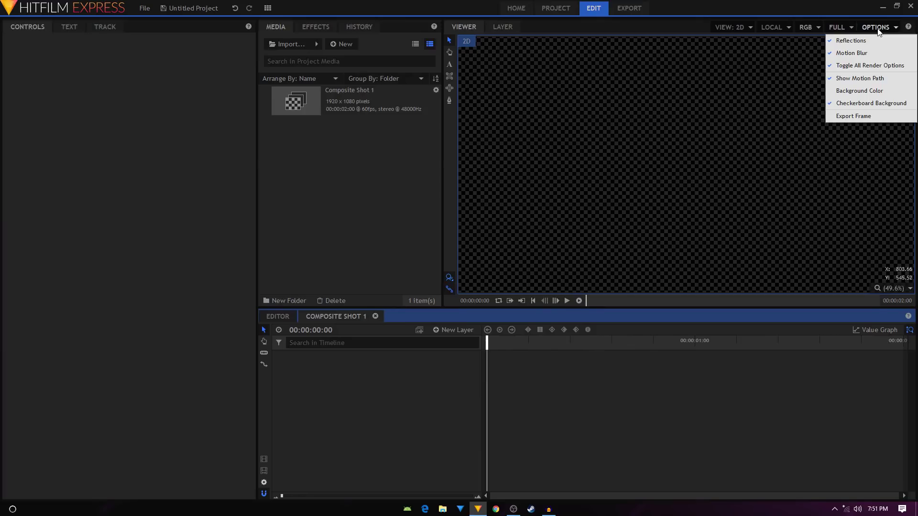
click(857, 107)
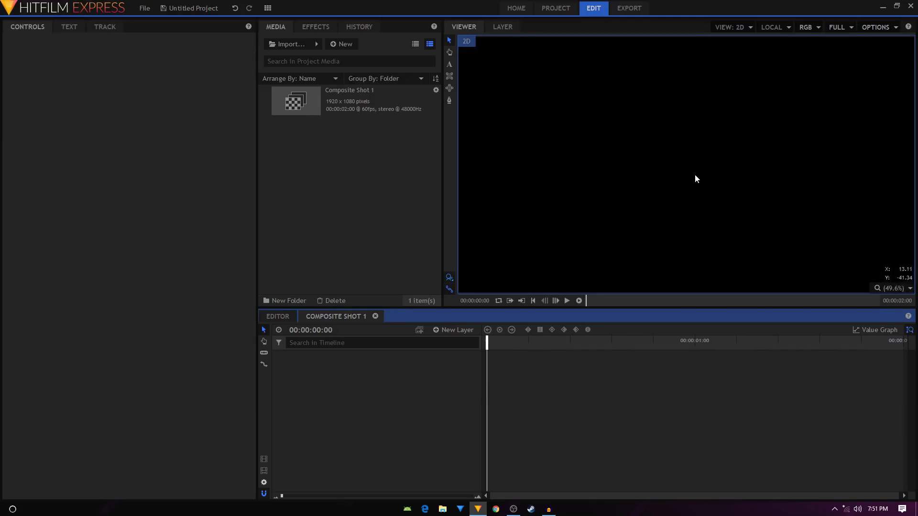
scroll(721, 170, down, 1)
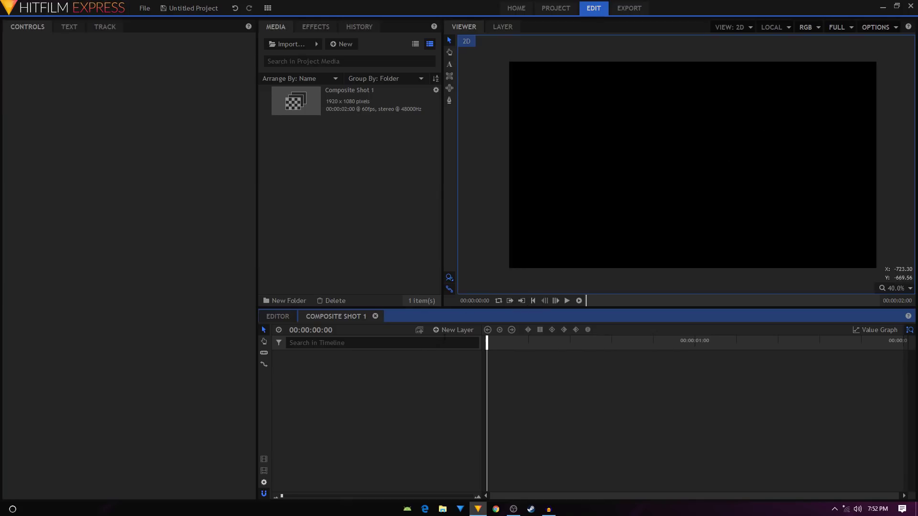
Step: Create a white 1920 x 1080 plane layer named smoke
click(453, 330)
click(451, 341)
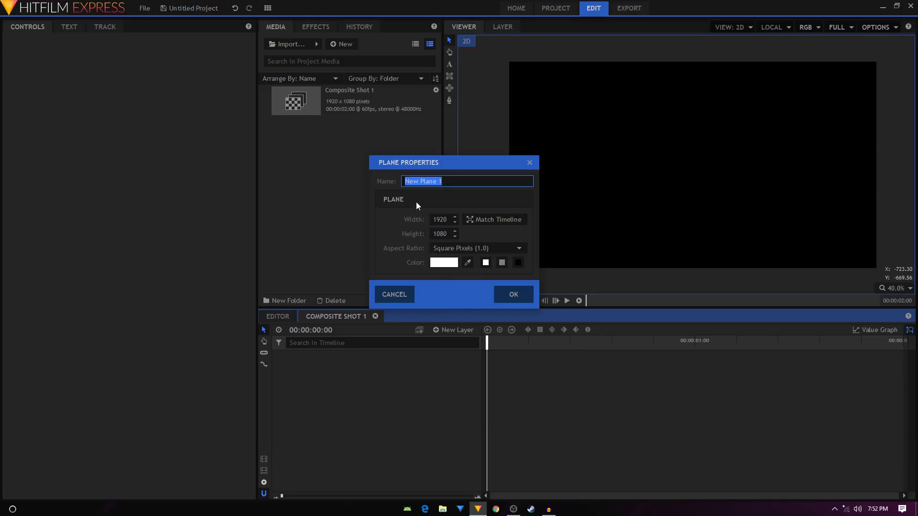
text(sd)
key(BackSpace)
text(moke)
click(512, 295)
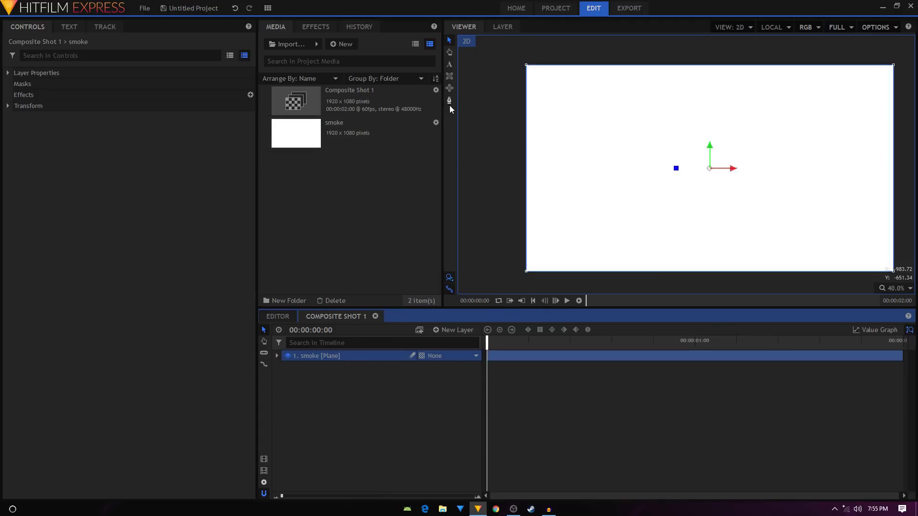
Step: Draw a closed, curved blob-shaped freehand mask on the smoke plane, slightly below its centre, and adjust its points into a wavy outline
click(449, 102)
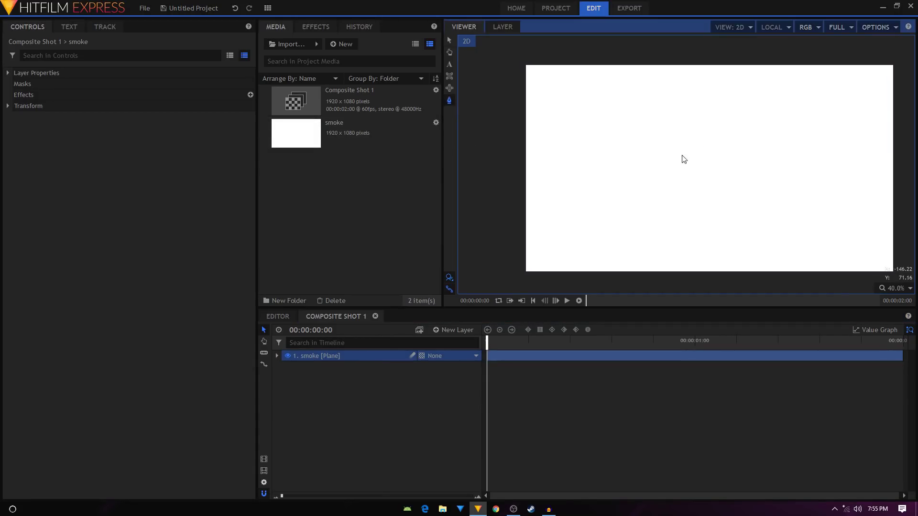
scroll(716, 161, up, 1)
scroll(716, 160, up, 1)
scroll(705, 163, down, 1)
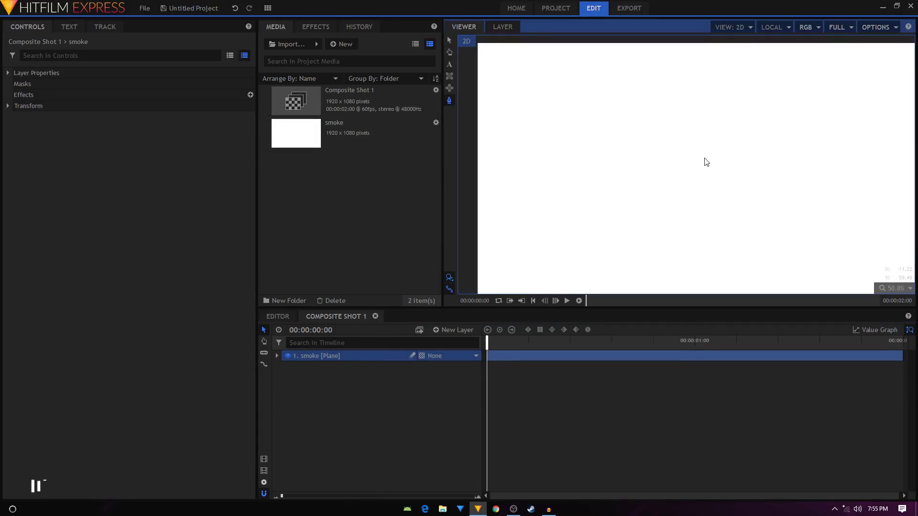
click(662, 168)
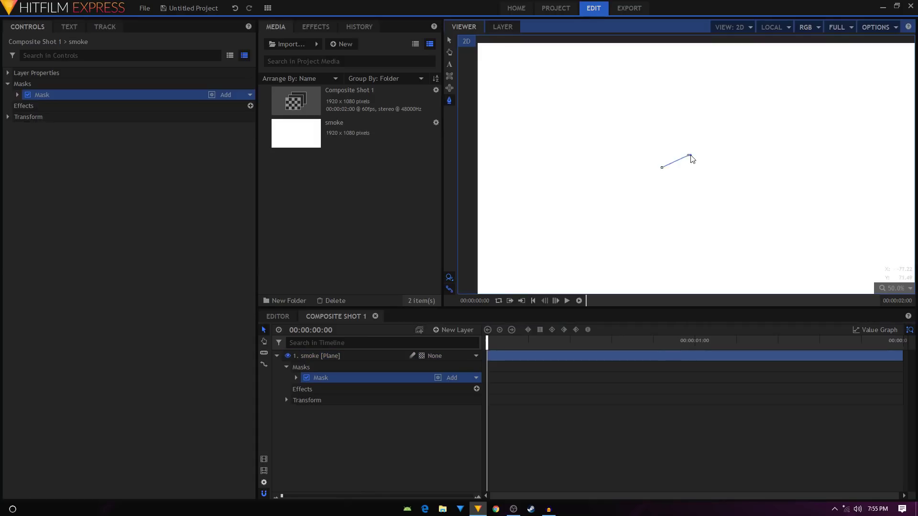
drag(689, 156, 775, 220)
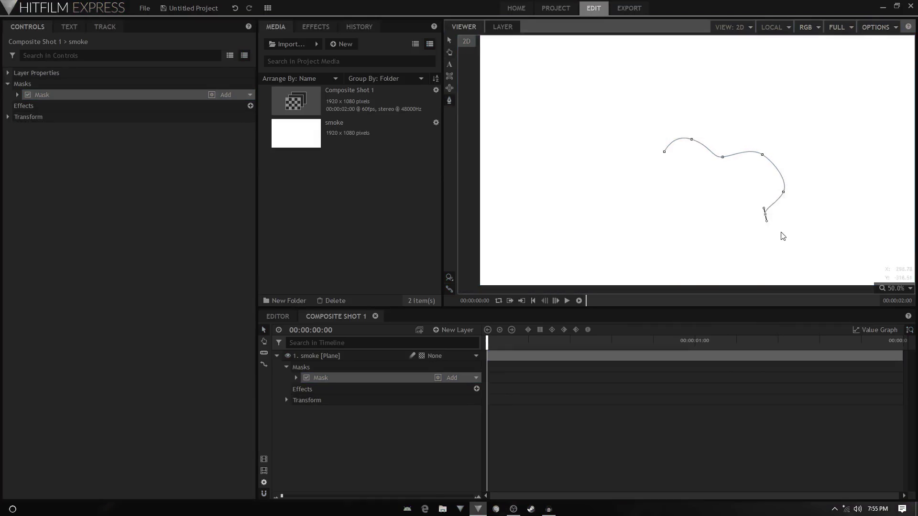
click(788, 233)
drag(781, 266, 764, 272)
drag(707, 269, 697, 258)
click(665, 241)
click(650, 210)
drag(658, 176, 650, 165)
click(664, 152)
drag(765, 215, 775, 211)
drag(665, 241, 664, 250)
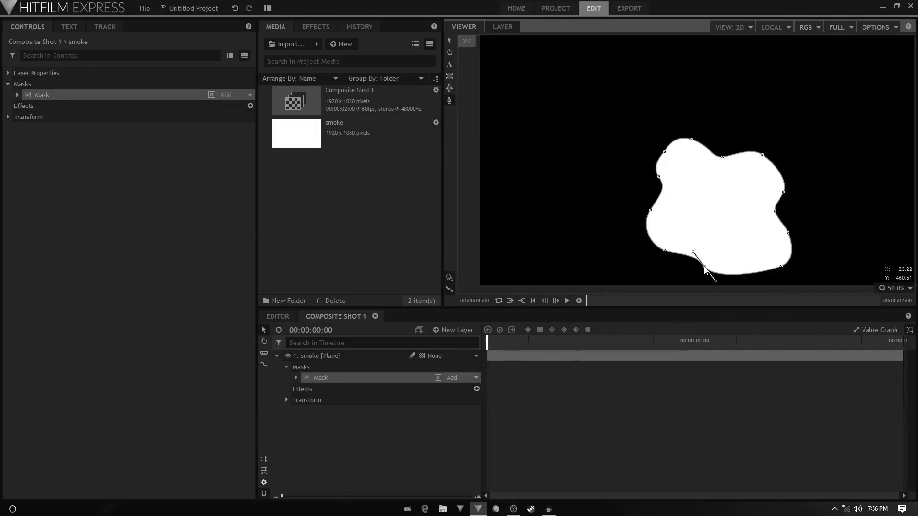
Step: Delete the surplus point on the blob mask's upper-left curve to smooth the outline
click(360, 430)
scroll(668, 162, up, 4)
click(665, 156)
right_click(666, 156)
scroll(722, 208, down, 2)
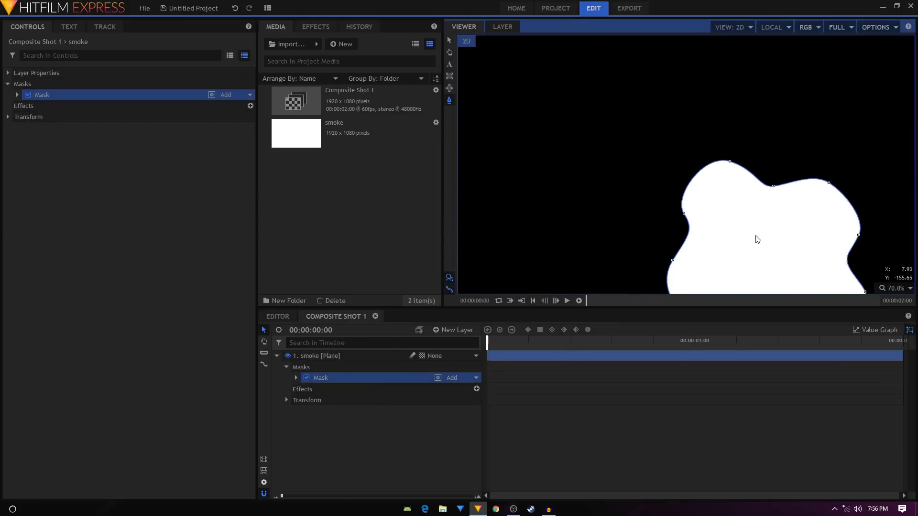
scroll(755, 240, down, 3)
click(400, 430)
scroll(795, 248, down, 1)
scroll(744, 184, up, 2)
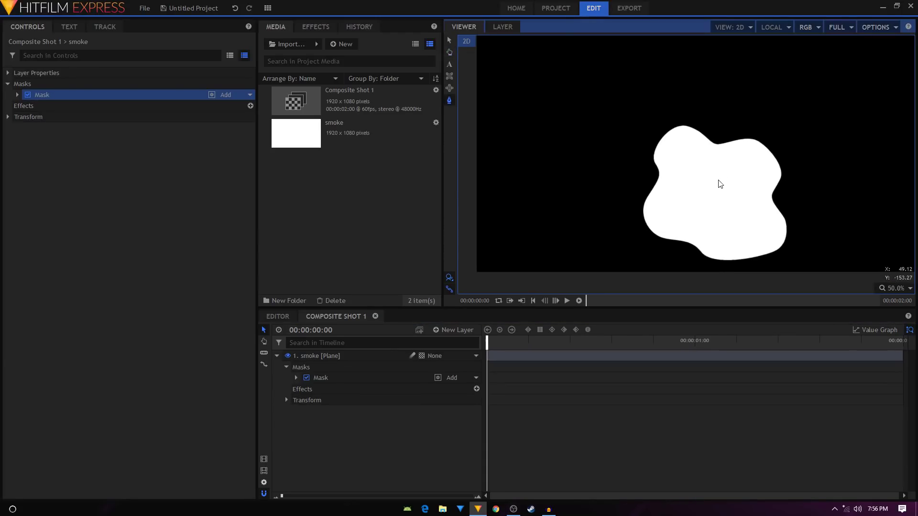
Step: Set the smoke layer's anchor point Y to -207 to centre the blob vertically in the frame
click(376, 359)
scroll(715, 180, down, 3)
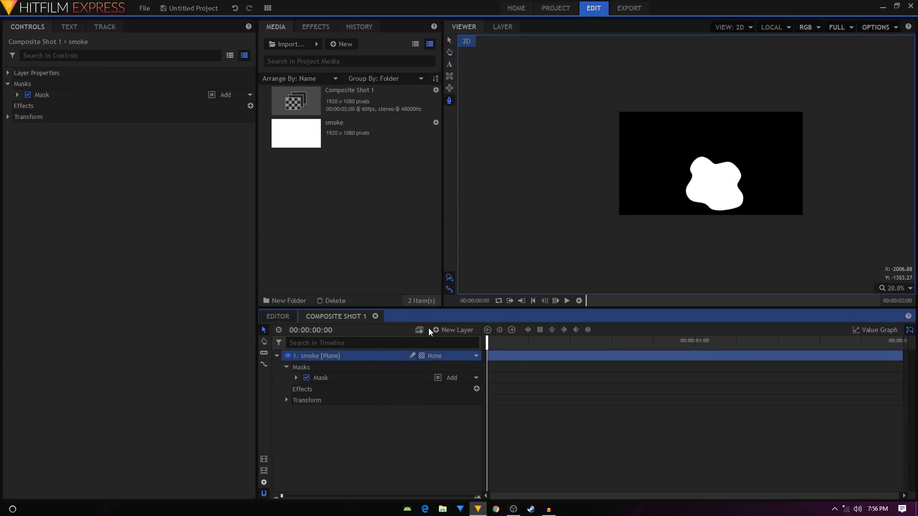
click(449, 39)
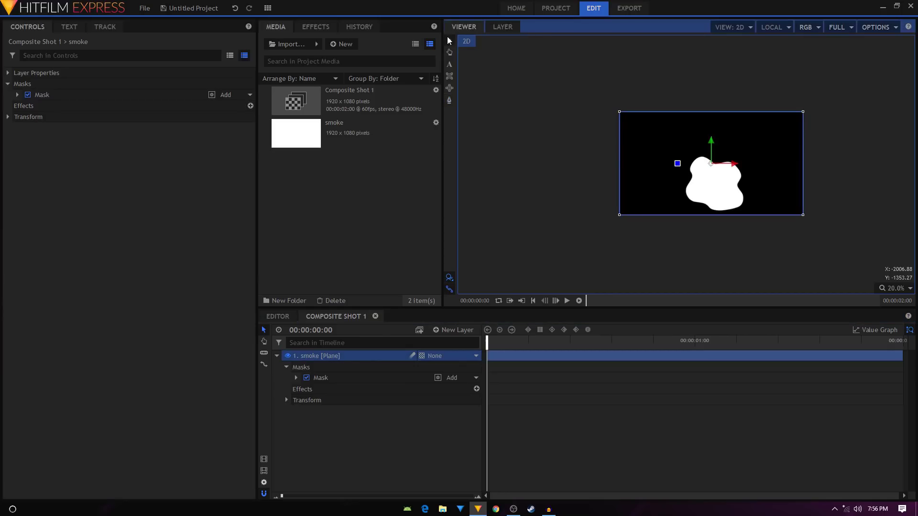
click(287, 368)
click(287, 389)
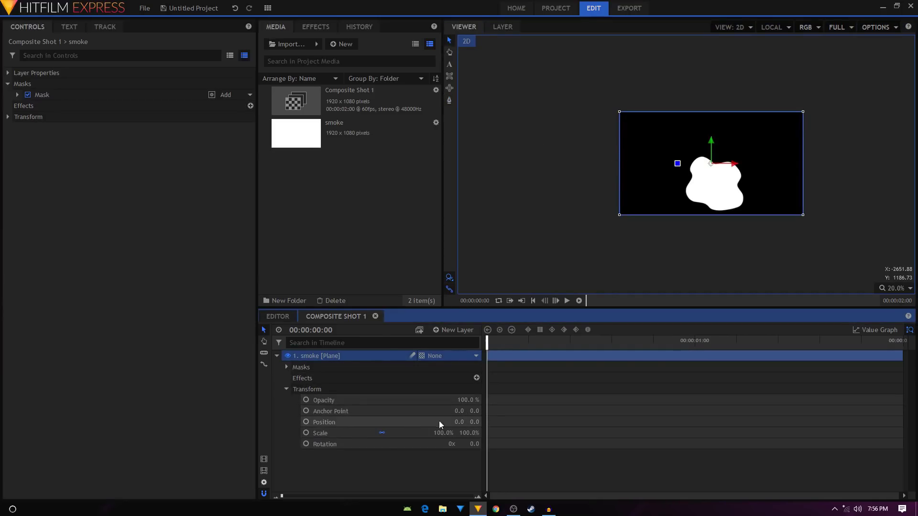
drag(474, 411, 374, 411)
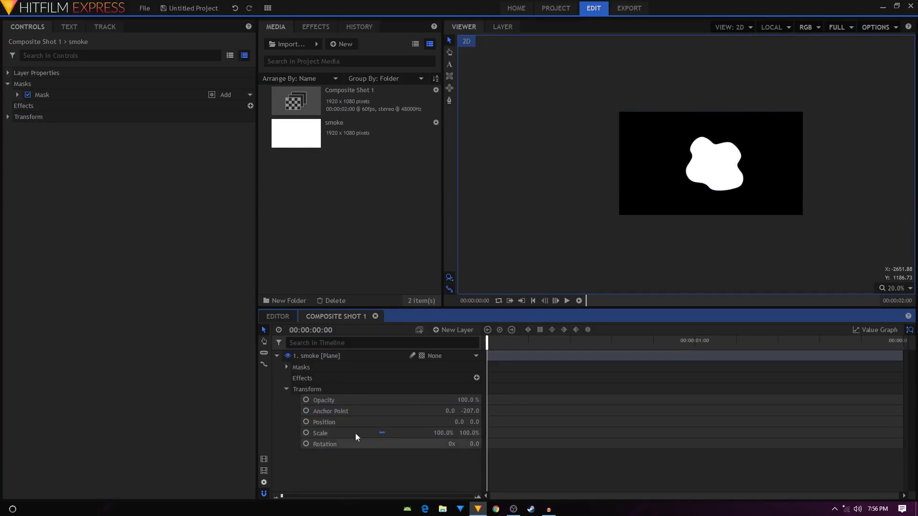
Step: Apply the Heat Distortion effect from the Distort category to the smoke layer
click(315, 27)
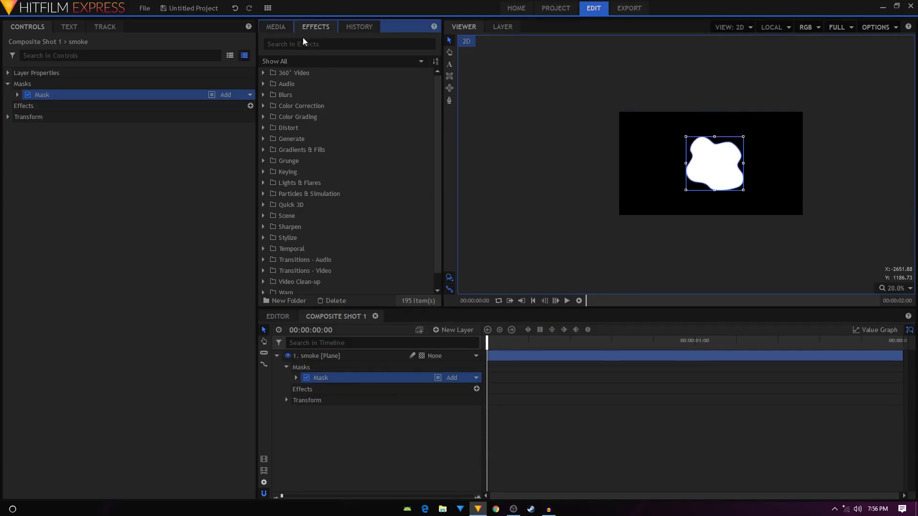
click(264, 127)
click(311, 182)
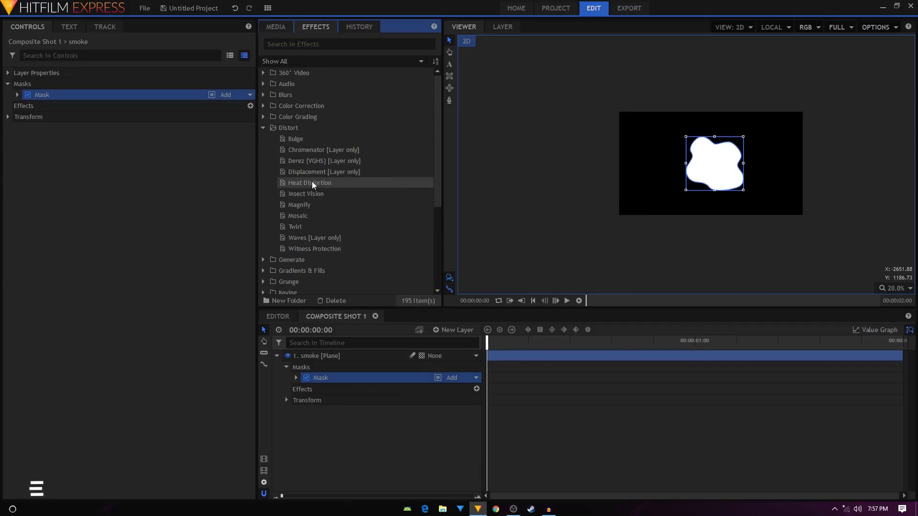
drag(336, 275, 337, 358)
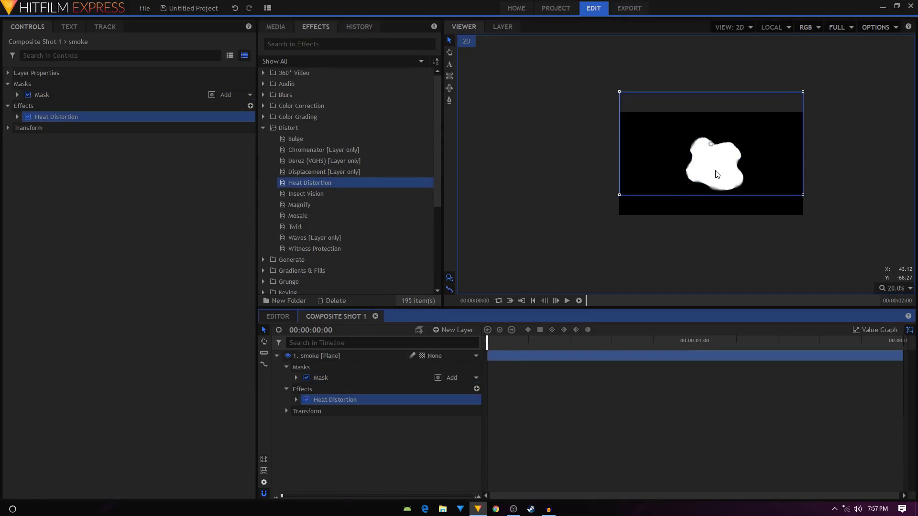
Step: Set the Heat Distortion effect's Diffusion Bias to 100 and Diffusion Strength to 0
scroll(736, 163, up, 4)
click(17, 116)
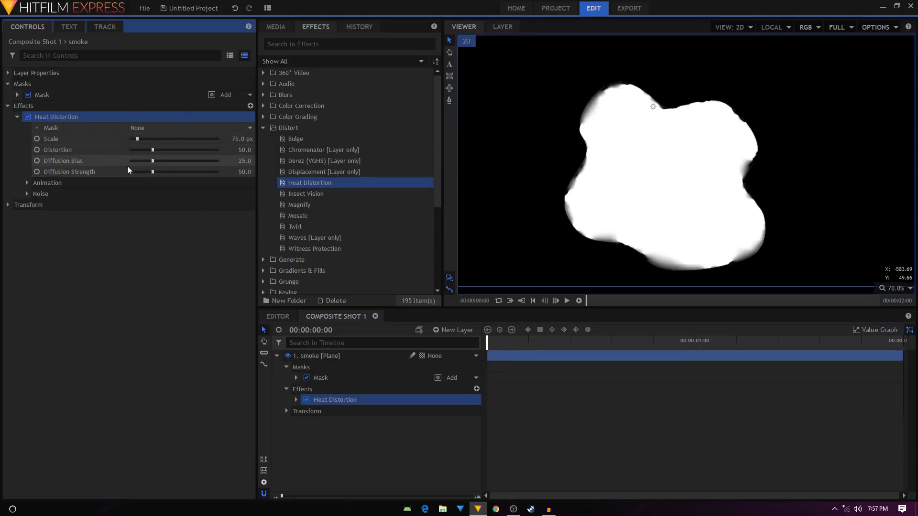
drag(156, 161, 216, 161)
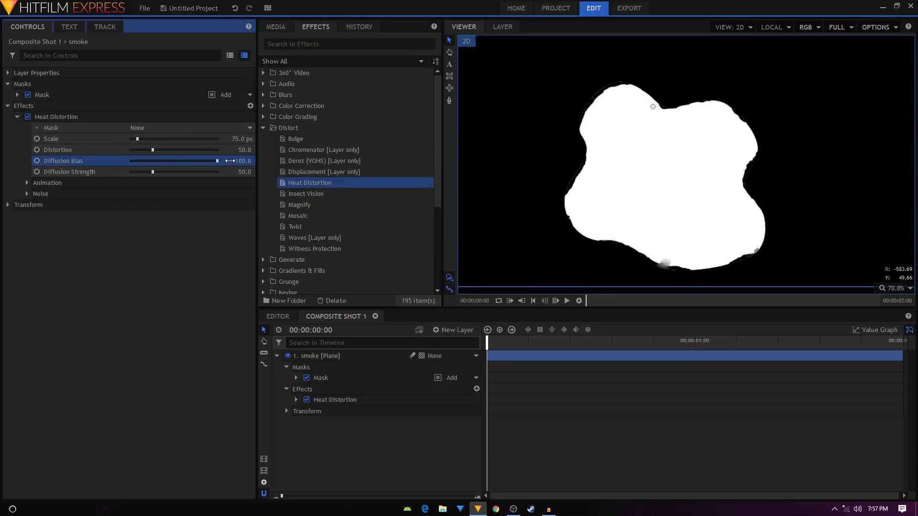
drag(145, 172, 107, 172)
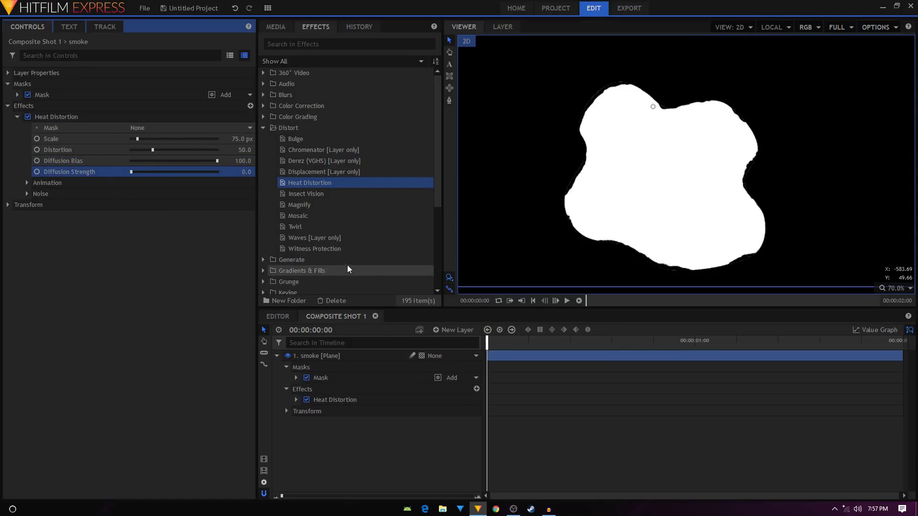
Step: Set the Heat Distortion effect's Distortion to 40 and Scale to 61 px, checking the blob's edges
scroll(749, 171, up, 2)
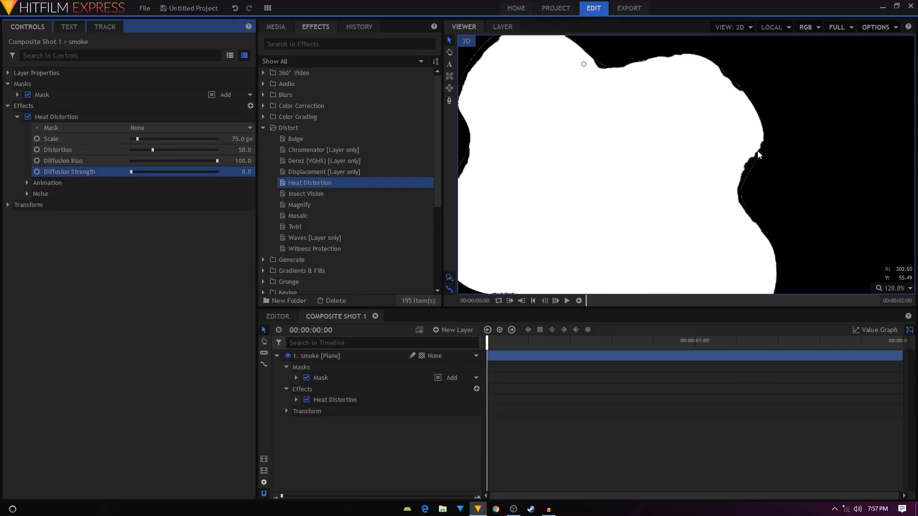
scroll(646, 195, down, 2)
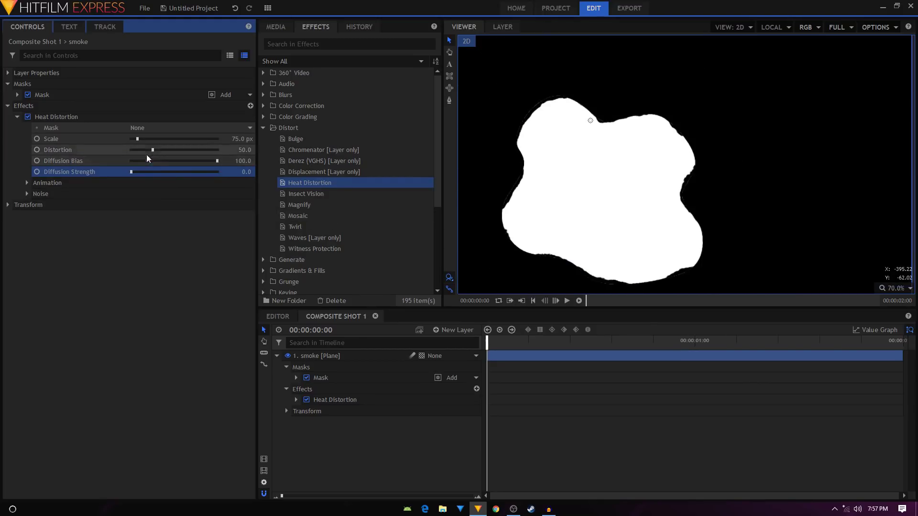
drag(244, 150, 237, 140)
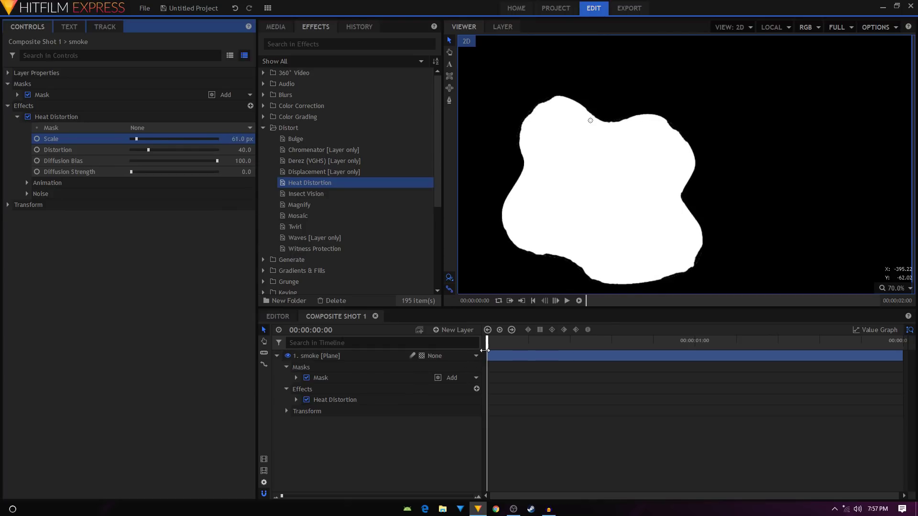
drag(498, 341, 471, 354)
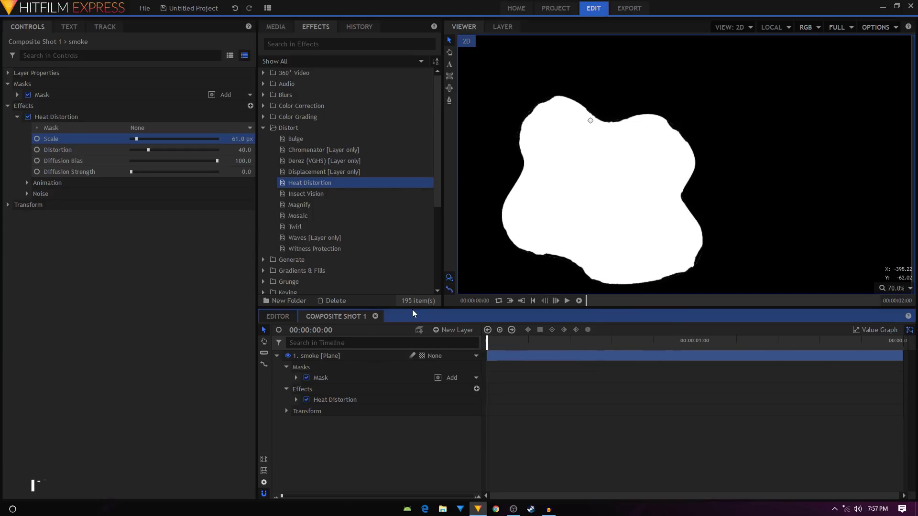
Step: Set the viewer quality to Antialiased and inspect the blob's edge up close
scroll(550, 267, up, 2)
scroll(550, 267, up, 3)
click(837, 29)
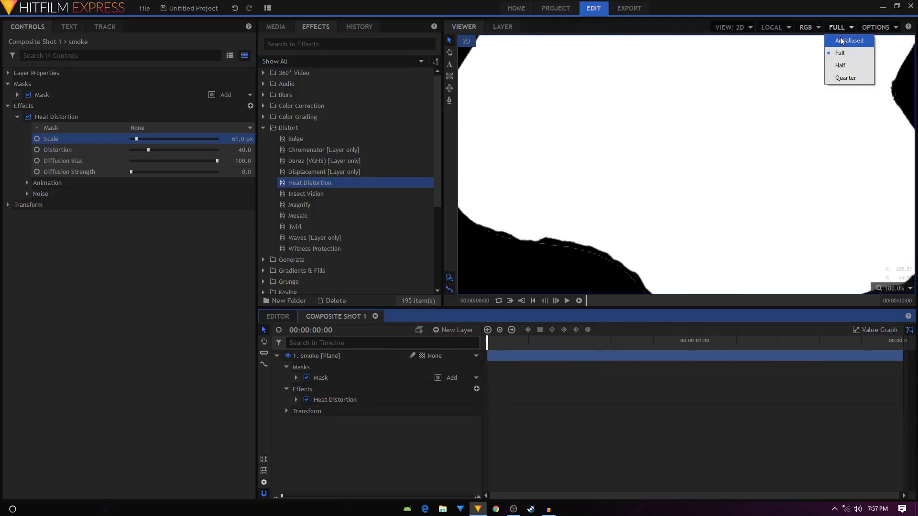
click(832, 40)
scroll(557, 253, up, 1)
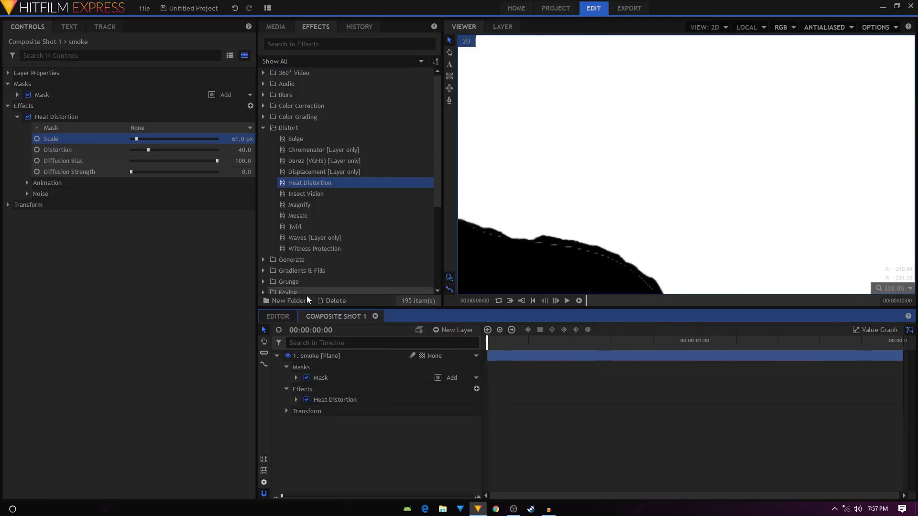
Step: Apply the Matte Cleaner effect from Keying's Matte Enhancement group to the smoke layer
click(276, 357)
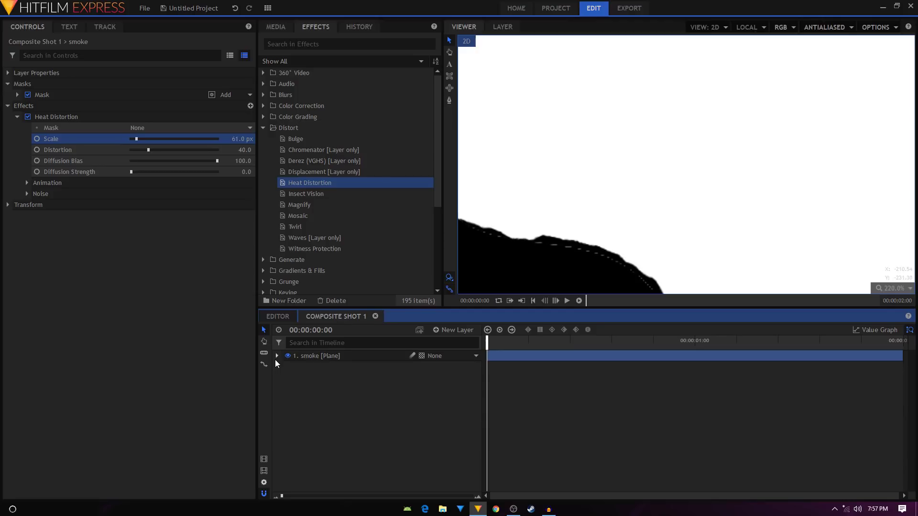
click(263, 128)
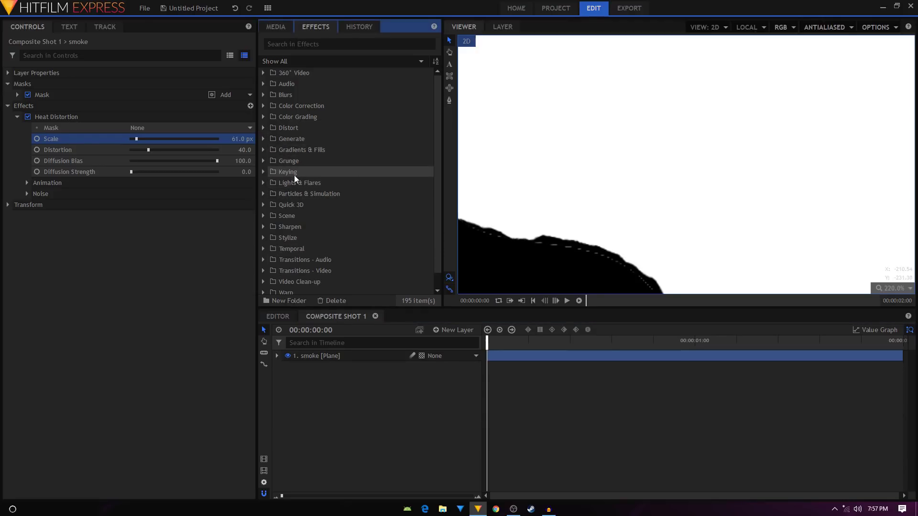
click(264, 172)
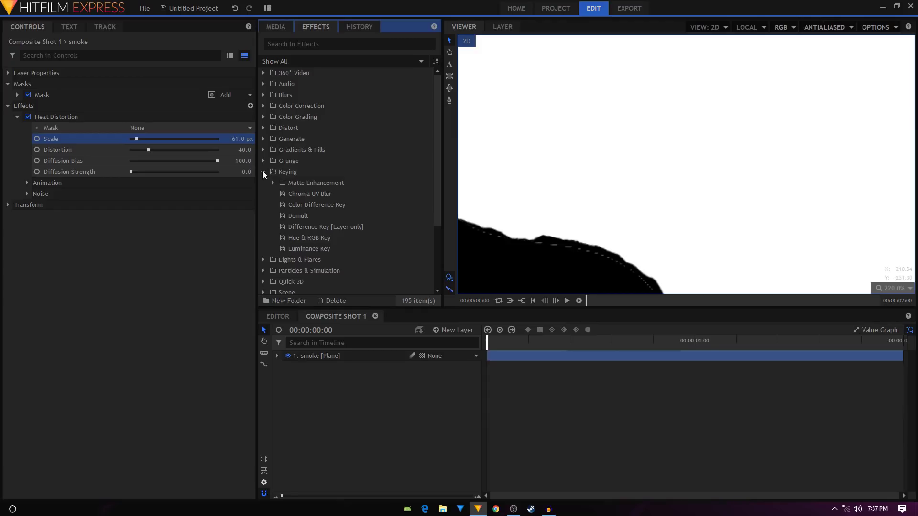
click(273, 182)
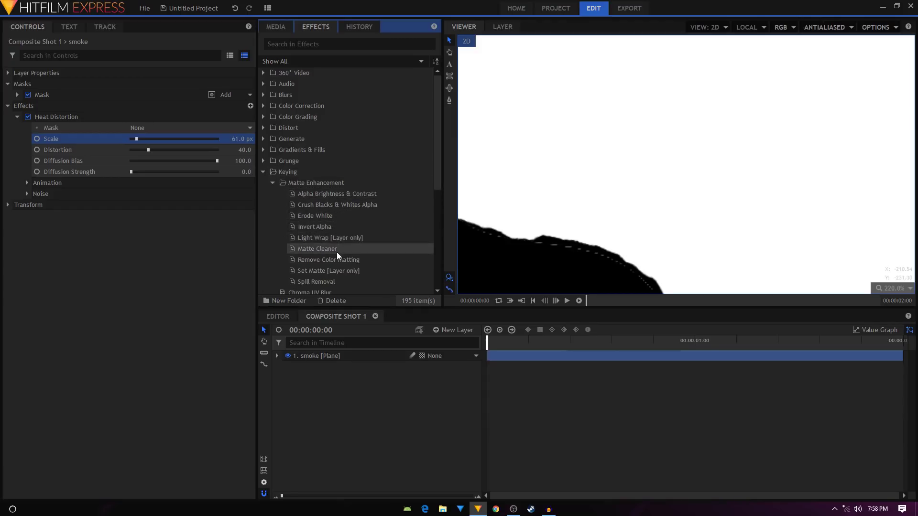
drag(323, 255, 317, 357)
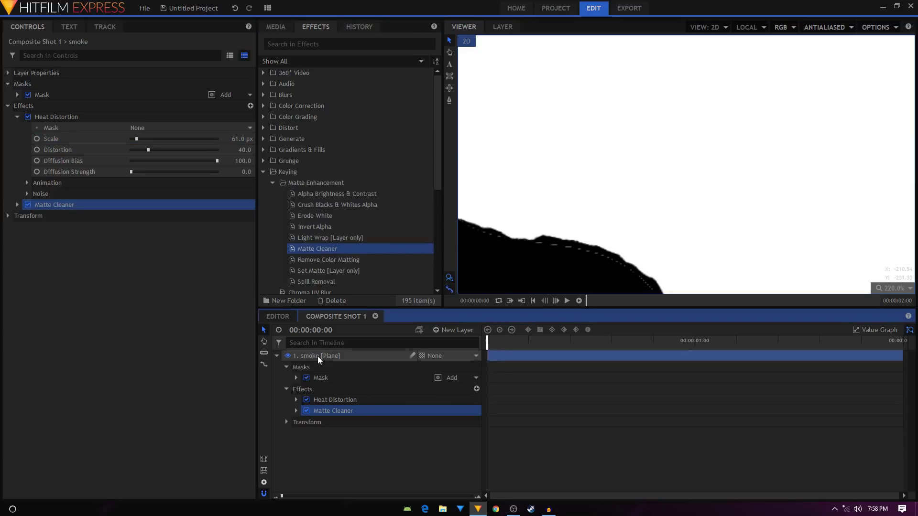
Step: Set the Matte Cleaner's Feather to 2 px and check the blob's softened edge
click(17, 205)
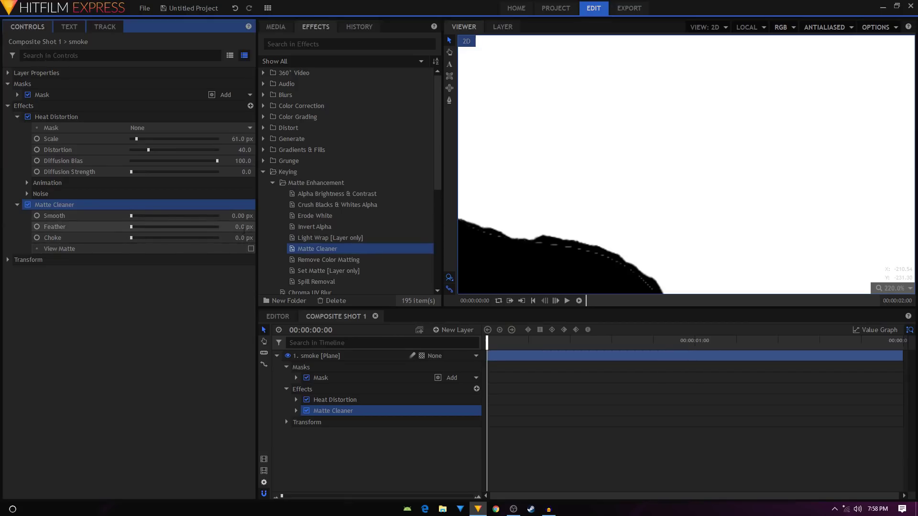
click(244, 227)
scroll(243, 228, up, 1)
click(211, 289)
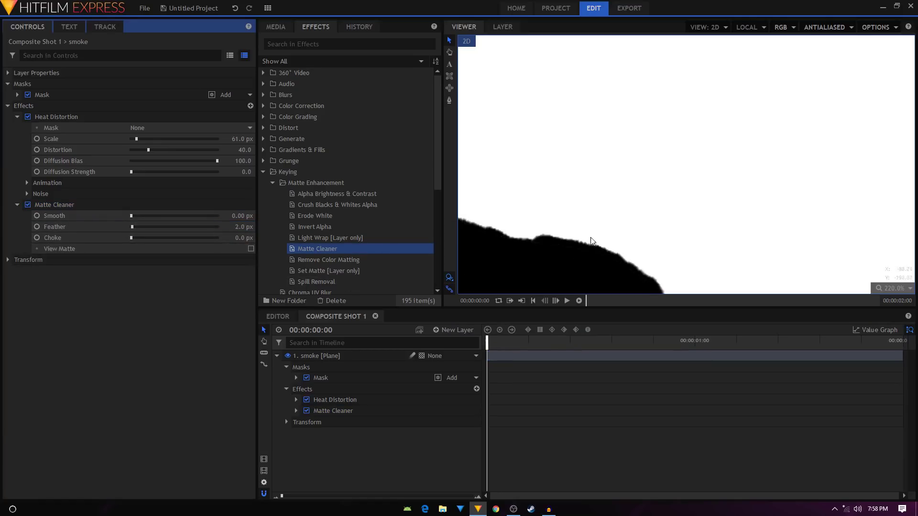
scroll(617, 248, down, 5)
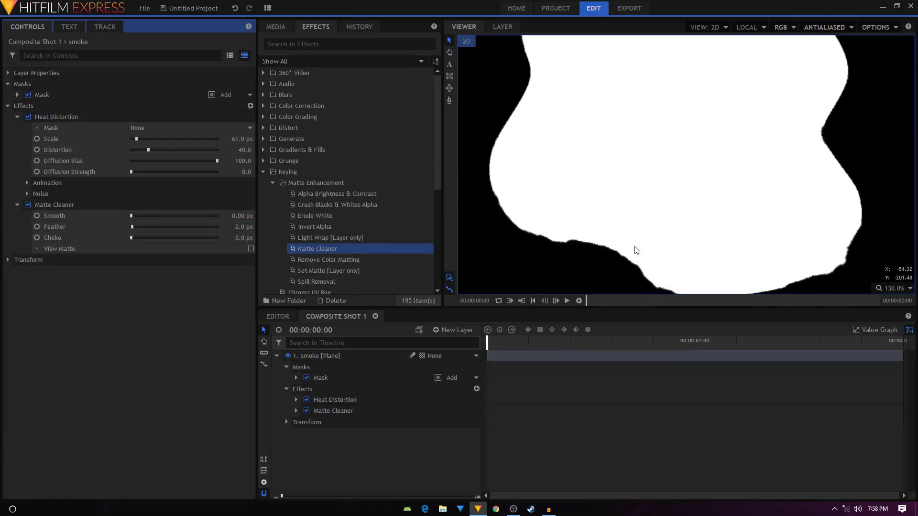
Step: Duplicate the smoke layer's mask and set the copy's blend mode to Subtract
click(6, 106)
click(333, 379)
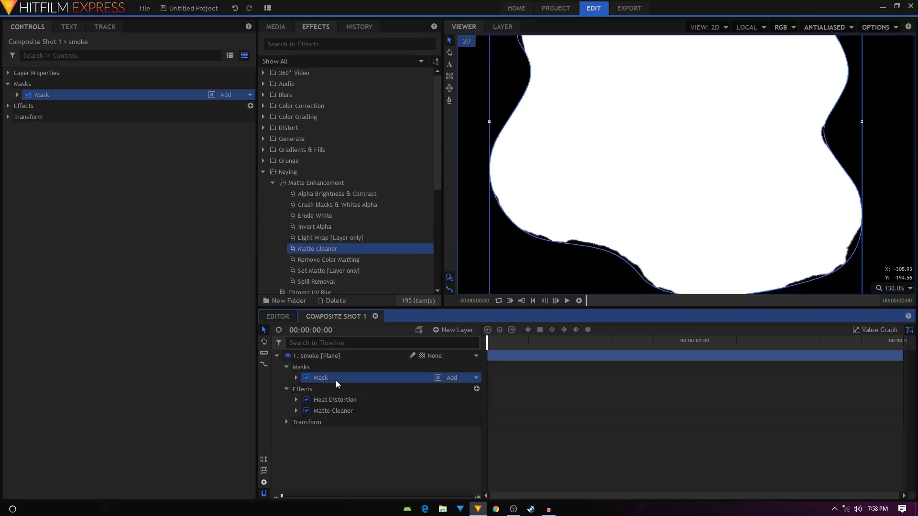
right_click(336, 380)
click(359, 424)
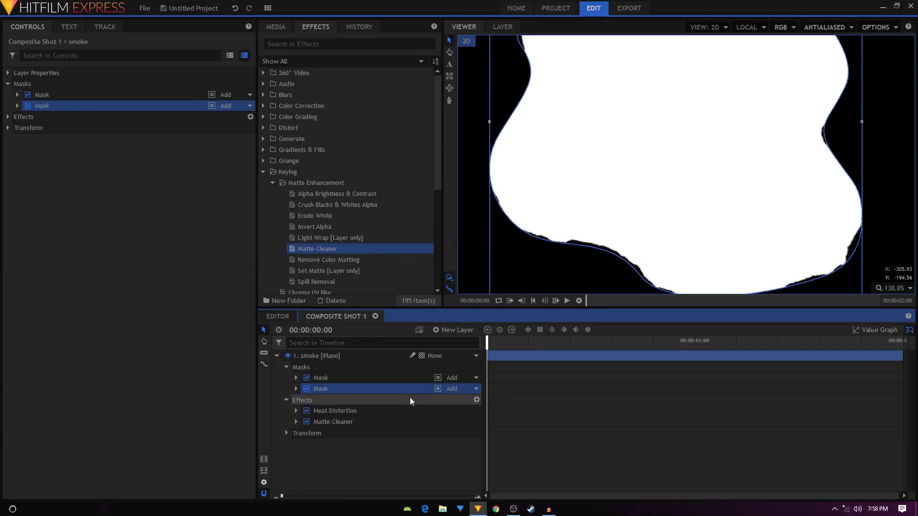
click(454, 388)
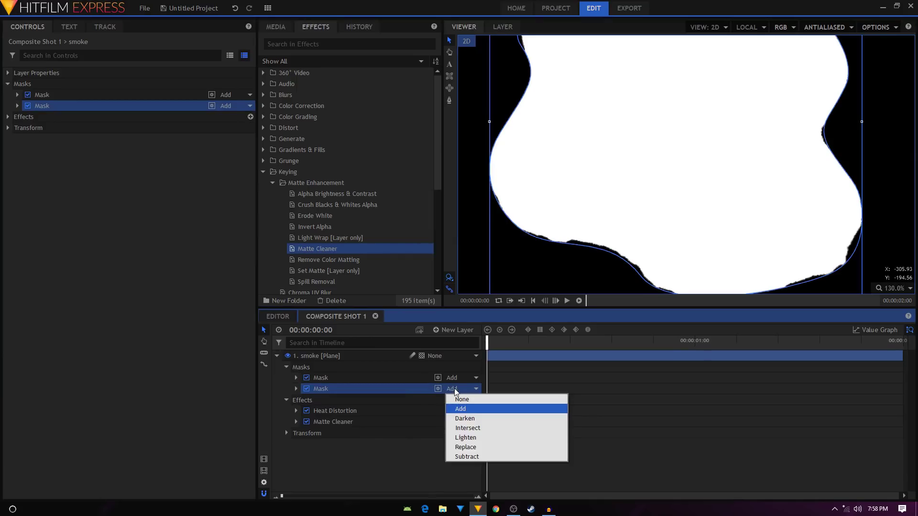
click(466, 457)
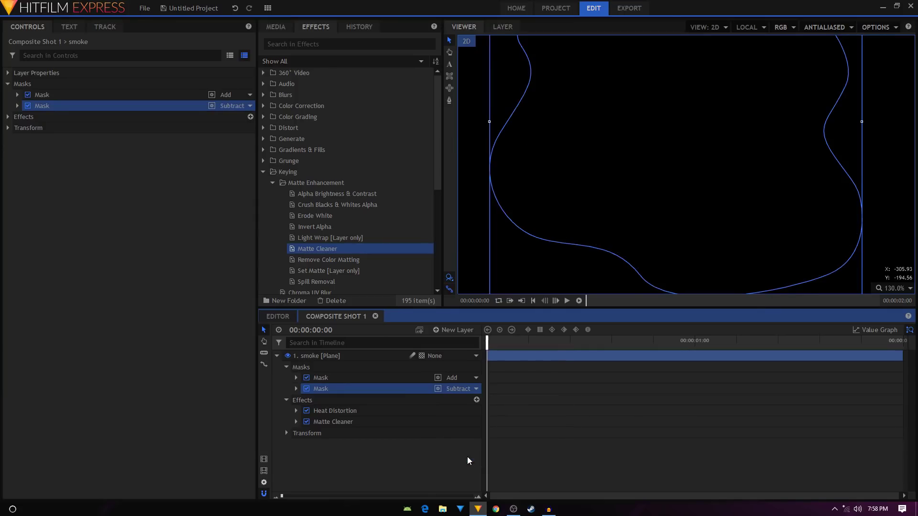
Step: Keyframe the subtracting mask's Expansion at the start of the timeline with a value of -227 px
click(296, 388)
click(305, 400)
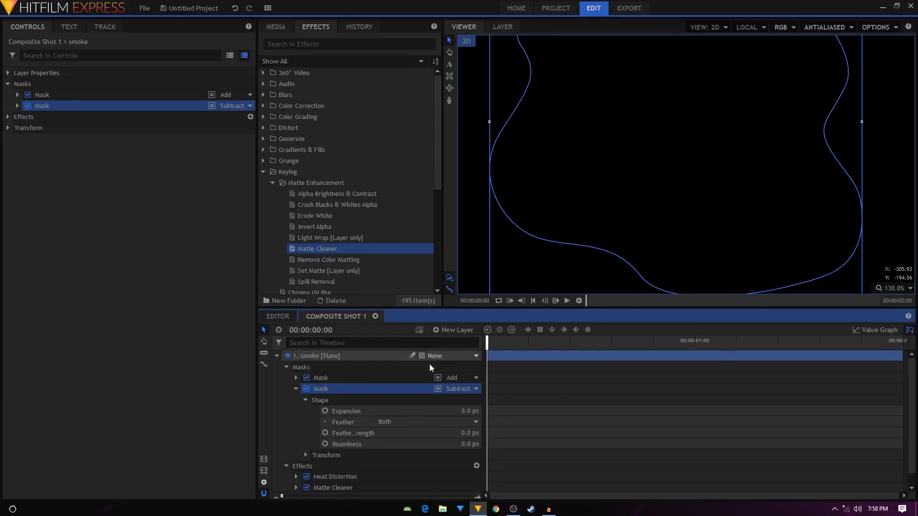
click(325, 411)
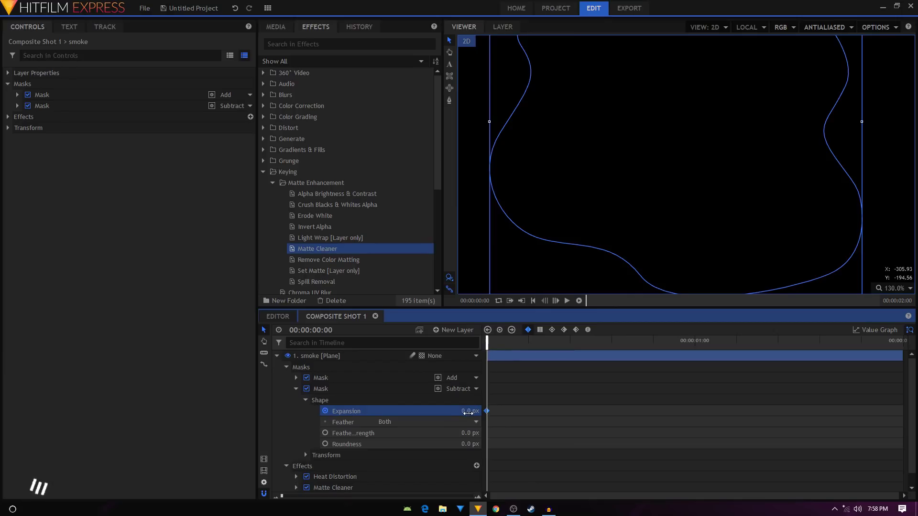
drag(468, 413, 363, 413)
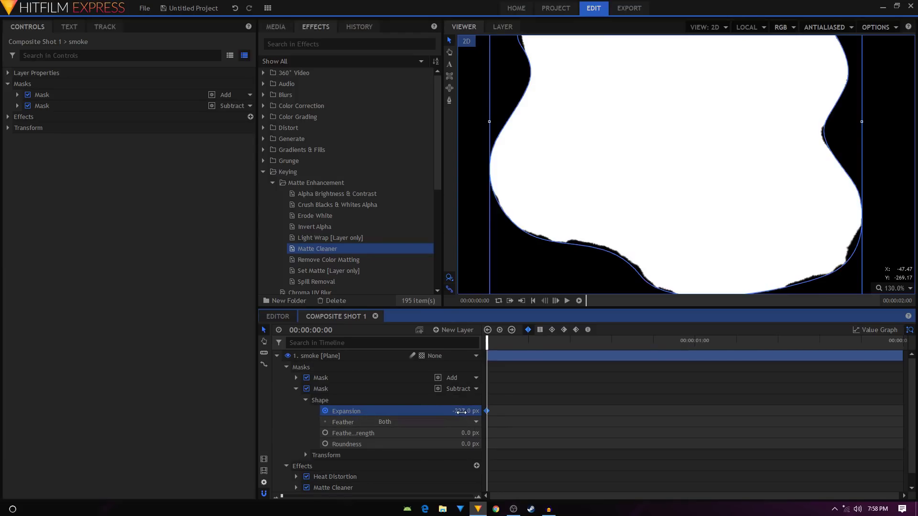
Step: Keyframe the subtracting mask's Expansion to 0 px at 1 second and scrub through the opening hole
drag(527, 341, 695, 353)
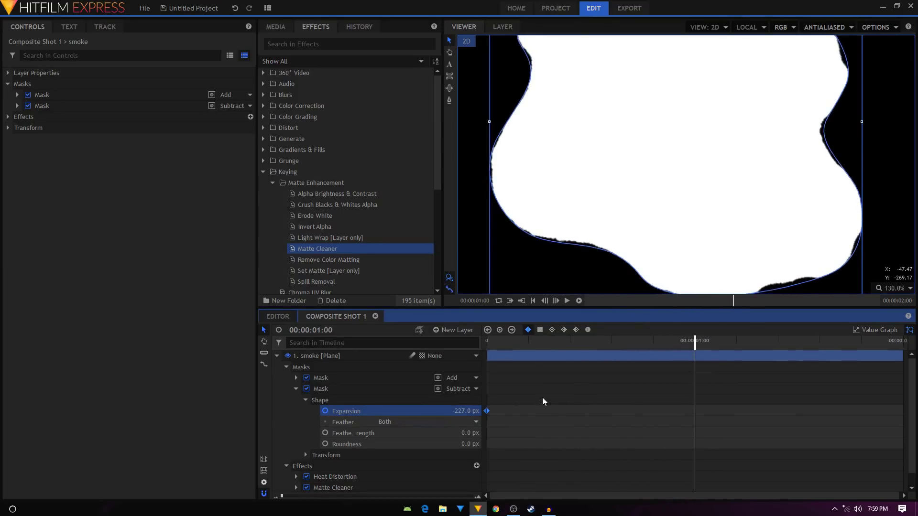
click(457, 410)
text(0)
key(Return)
drag(511, 347, 580, 368)
scroll(702, 222, down, 3)
scroll(703, 223, down, 1)
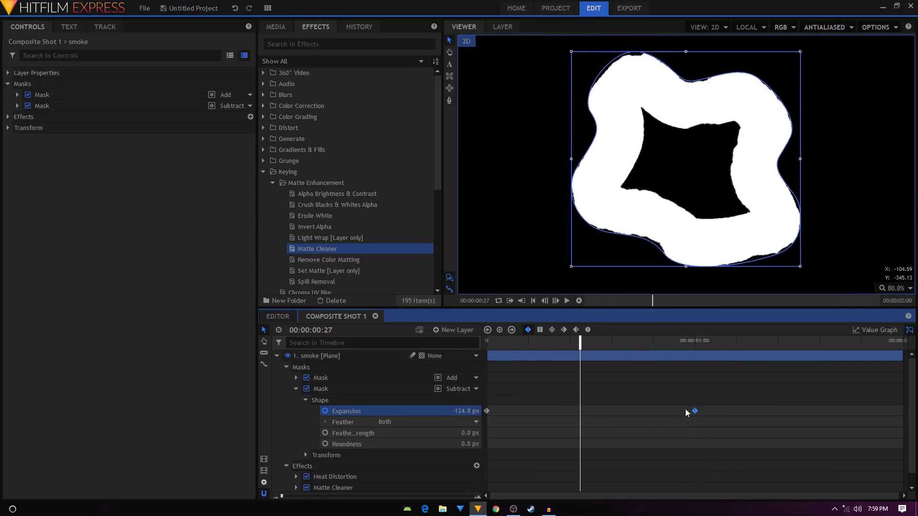
drag(717, 404, 489, 417)
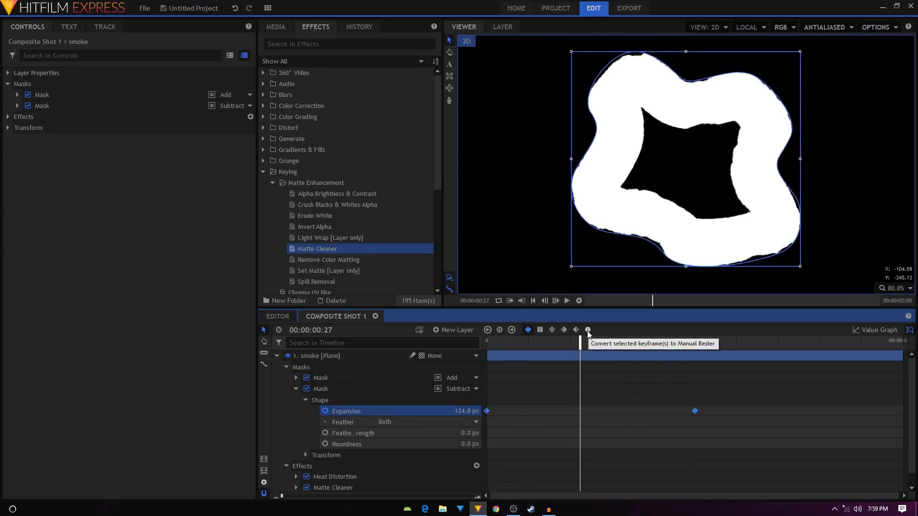
Step: Keyframe the smoke layer's Scale at 0% on the first frame
click(277, 355)
click(312, 389)
click(277, 355)
click(287, 367)
click(312, 356)
click(286, 377)
click(309, 389)
click(286, 389)
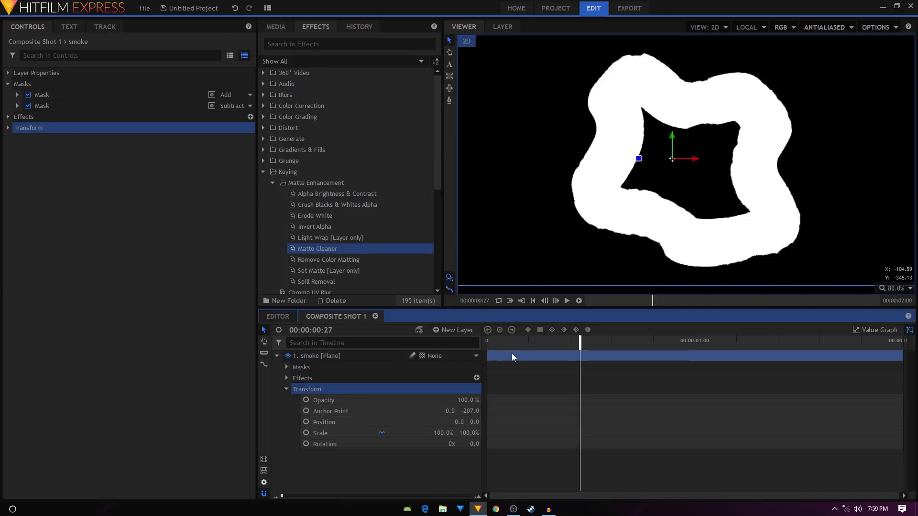
drag(512, 341, 462, 343)
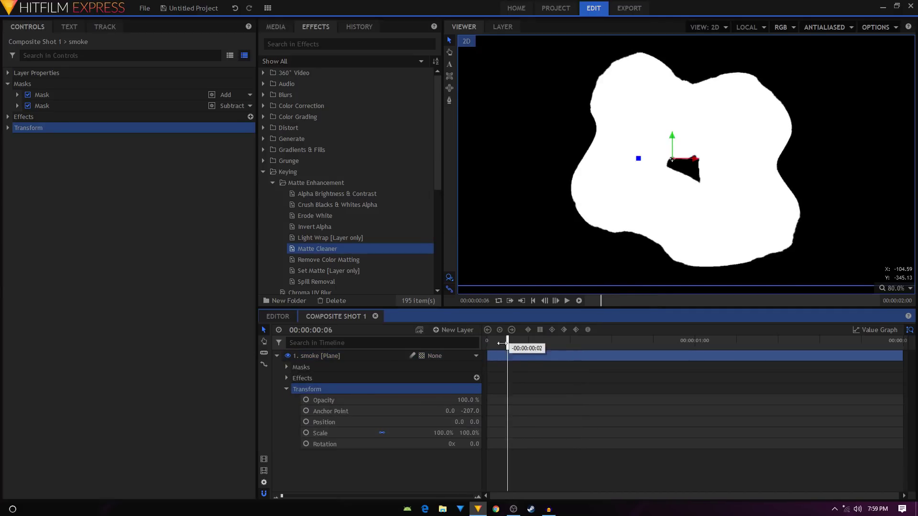
click(306, 433)
click(445, 433)
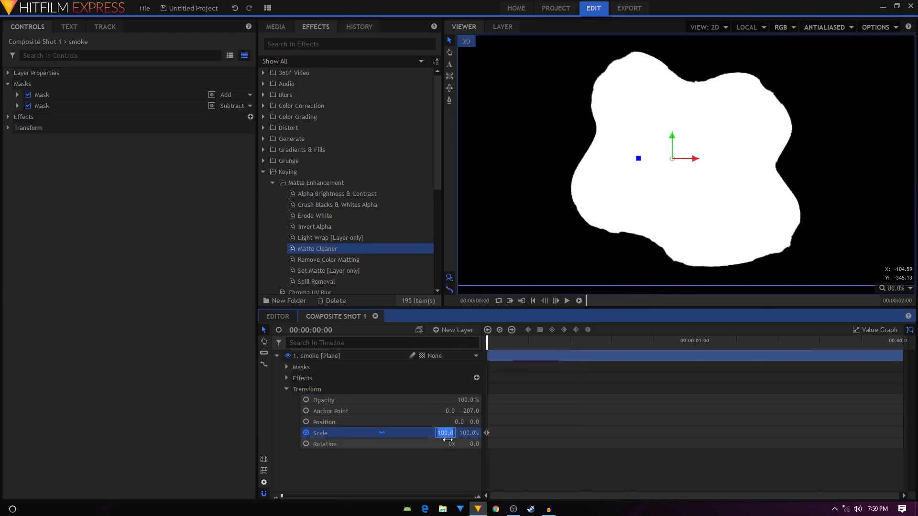
text(0)
key(Return)
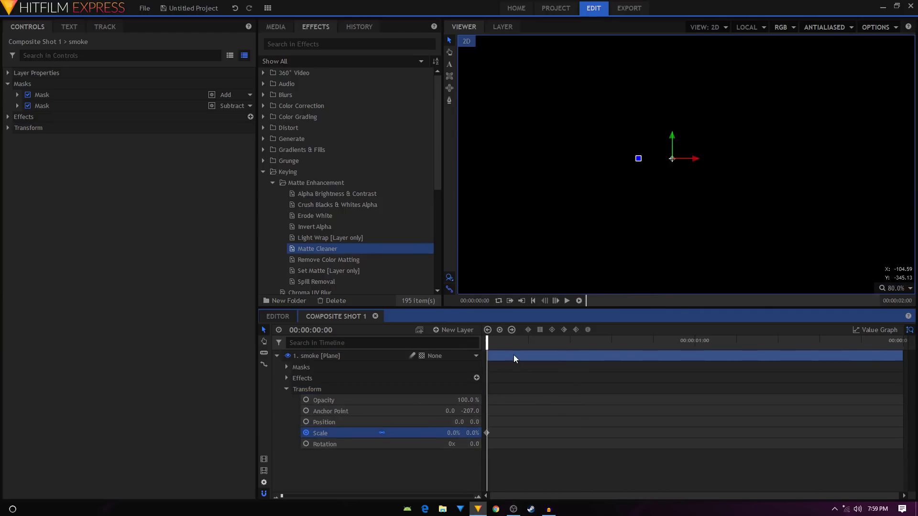
Step: Keyframe the smoke layer's Scale to 100% at 1 second and scrub through the growth
drag(521, 346, 695, 342)
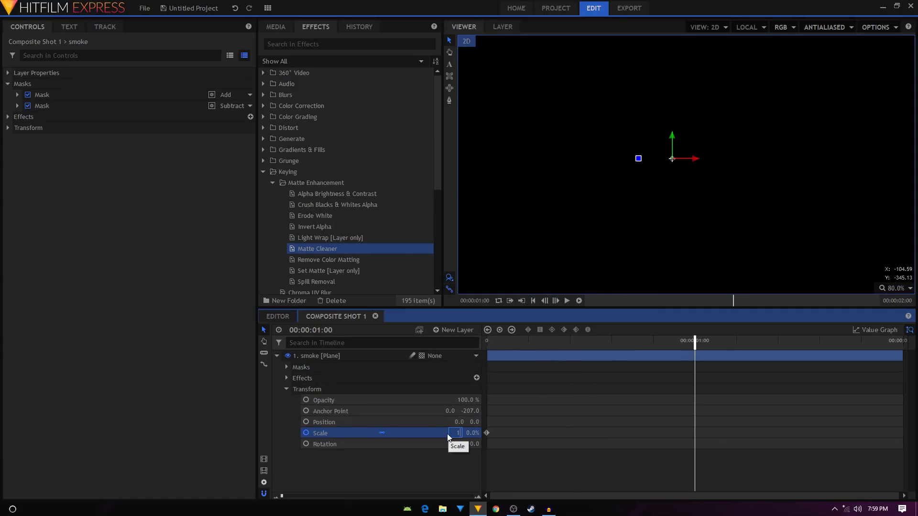
click(448, 436)
text(100)
key(Return)
scroll(746, 186, down, 2)
drag(538, 343, 691, 340)
Step: Convert both Scale keyframes to Manual Bezier, shape the value curve for a fast start and gentle finish, and play back the animation
drag(710, 429, 486, 438)
click(588, 330)
click(870, 329)
drag(591, 486, 465, 477)
drag(591, 368, 454, 369)
click(857, 332)
click(501, 345)
click(441, 455)
key(space)
click(500, 345)
key(space)
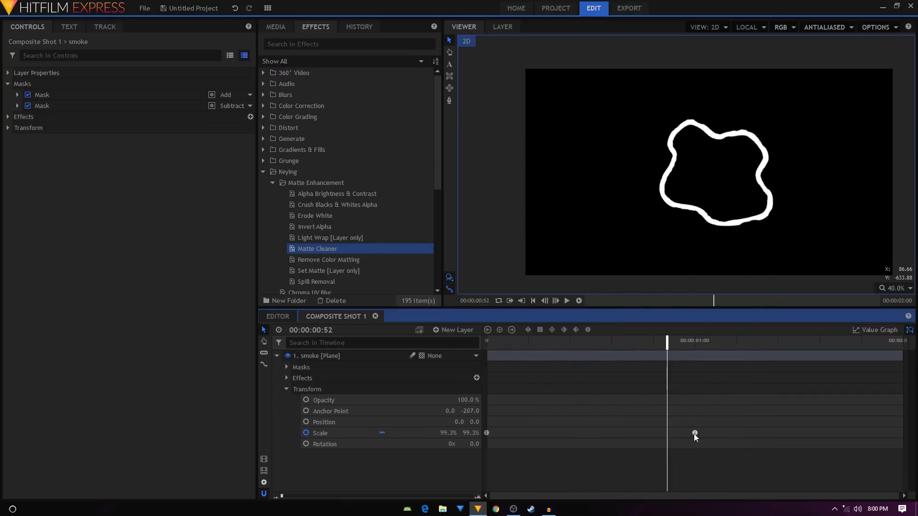
Step: Try moving the ending Scale keyframe earlier than 1 second and play back the animation
drag(694, 433, 652, 433)
drag(516, 345, 467, 353)
key(space)
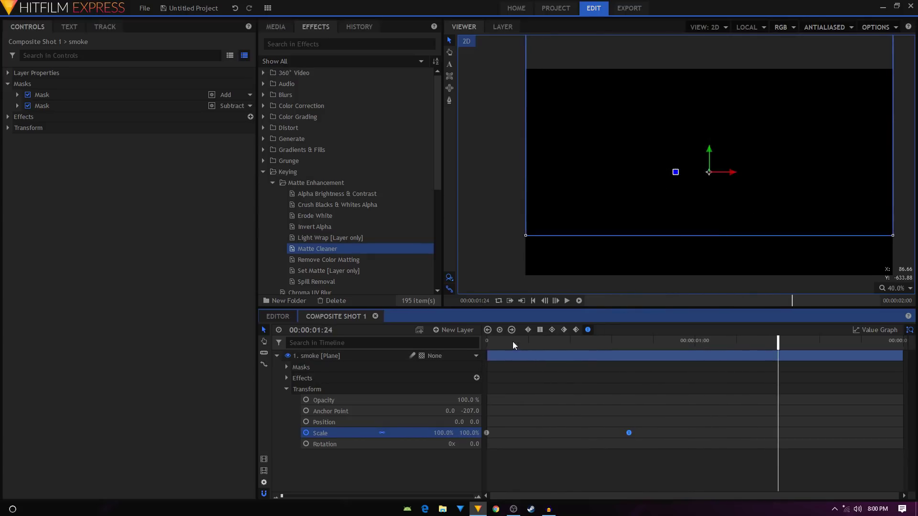
click(513, 341)
key(space)
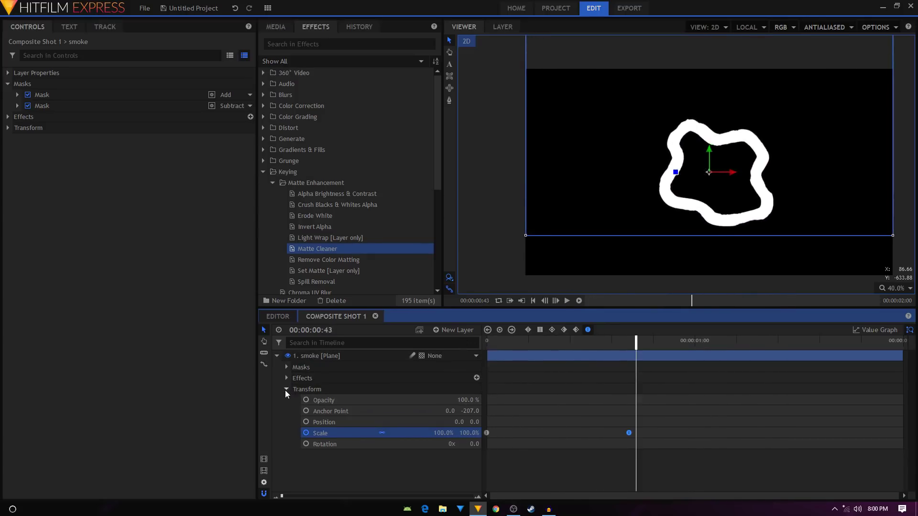
Step: Show the subtracting mask's Expansion alongside the layer's Scale and return the ending Scale keyframe to 1 second
click(287, 389)
click(286, 367)
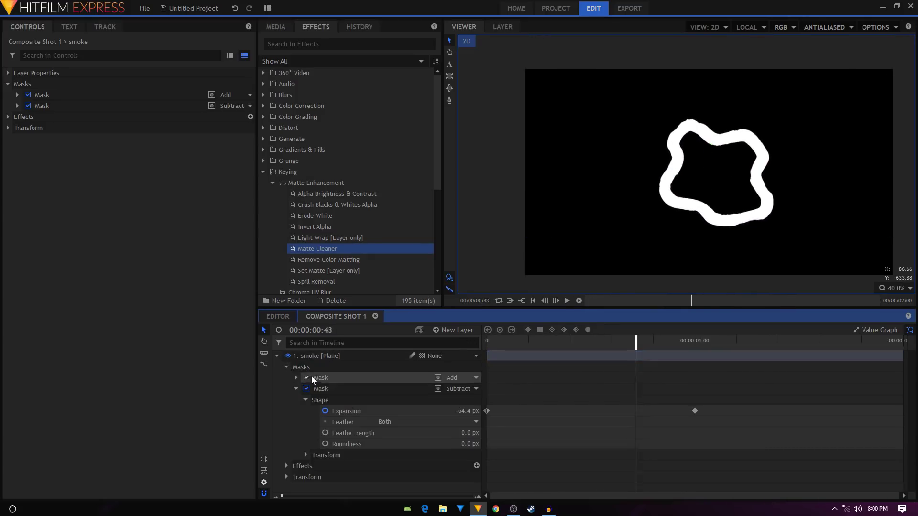
click(381, 412)
click(286, 477)
scroll(555, 432, down, 2)
drag(628, 476, 773, 475)
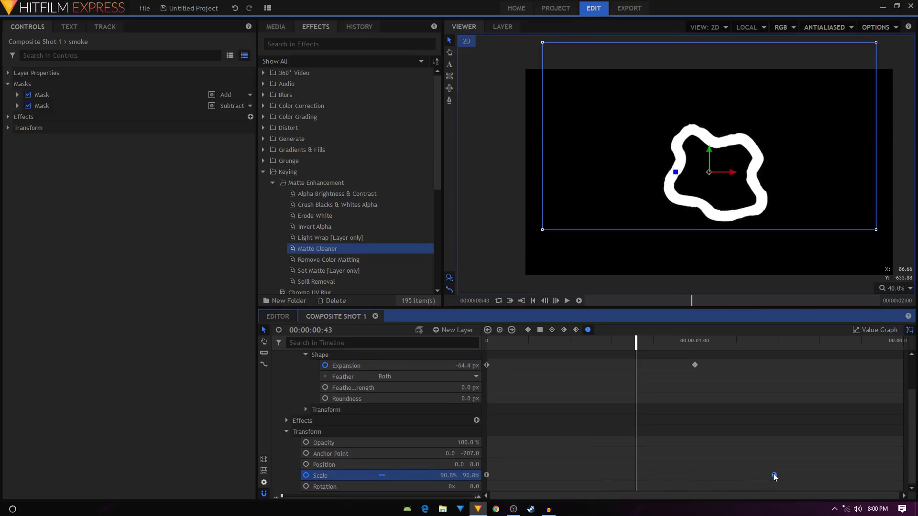
drag(775, 475, 695, 478)
Step: Move the ending Expansion keyframe past 1 second, convert both Expansion keyframes to Manual Bezier, and ease their value curve with a fast start
click(695, 365)
drag(697, 367, 482, 371)
click(871, 330)
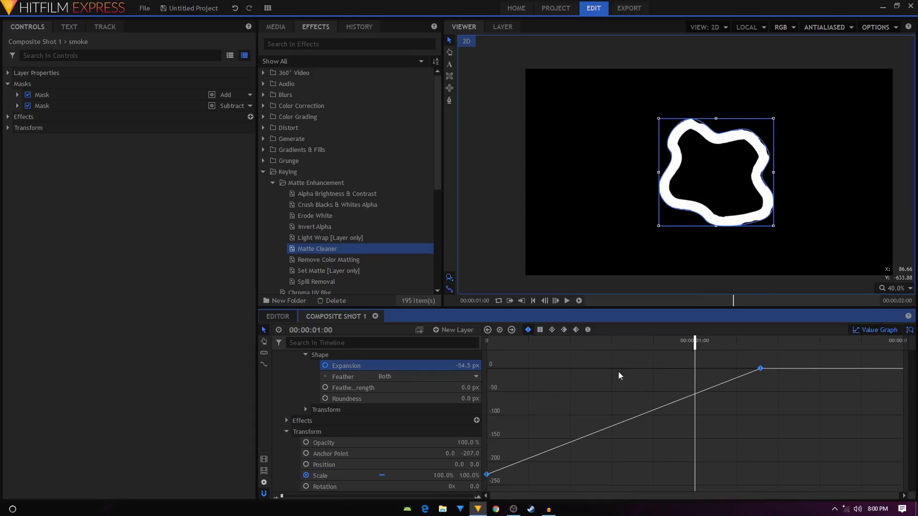
click(591, 330)
drag(624, 475, 480, 464)
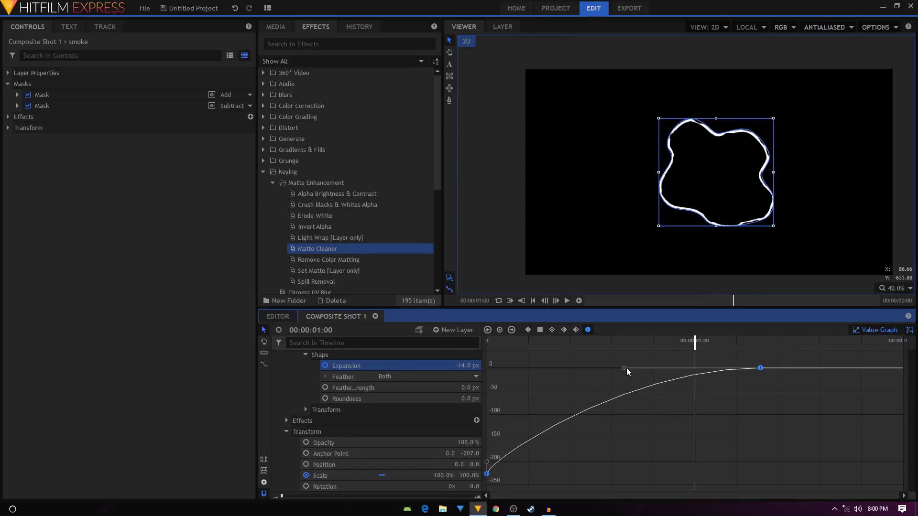
drag(624, 368, 437, 368)
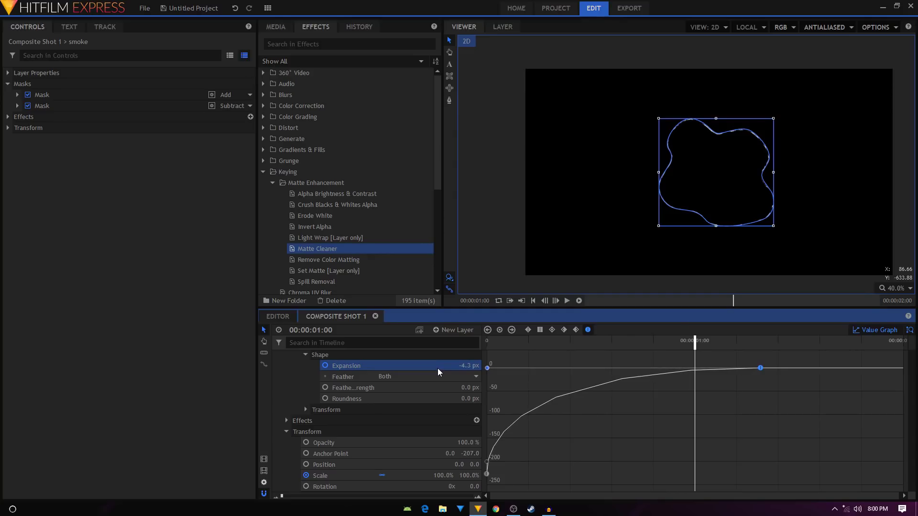
click(877, 330)
Step: Play back the eased smoke animation, collapse the smoke layer, and replay the composite shot from the start
click(499, 344)
key(space)
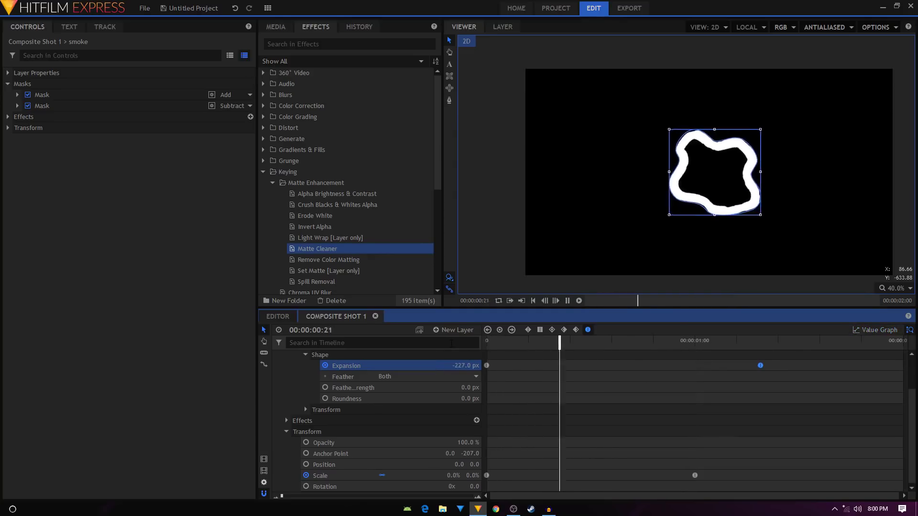
key(space)
scroll(280, 376, up, 2)
click(277, 358)
click(333, 422)
key(Home)
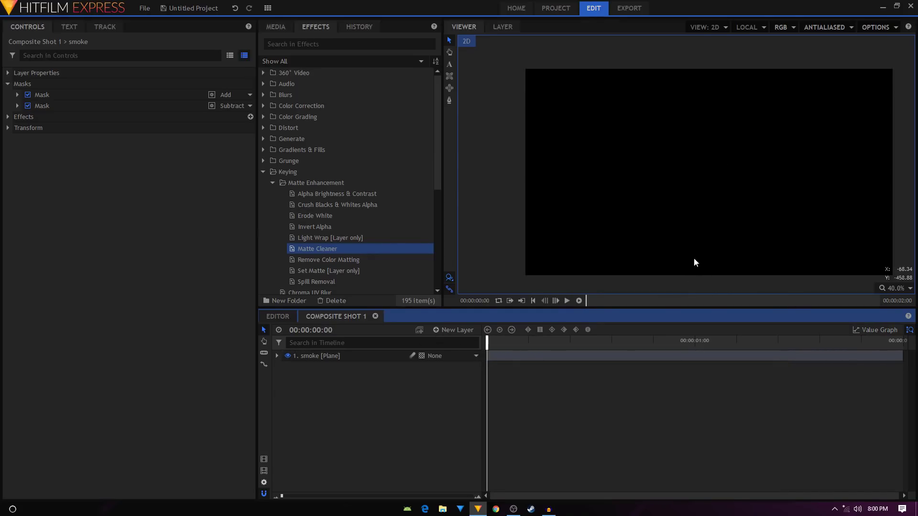
key(space)
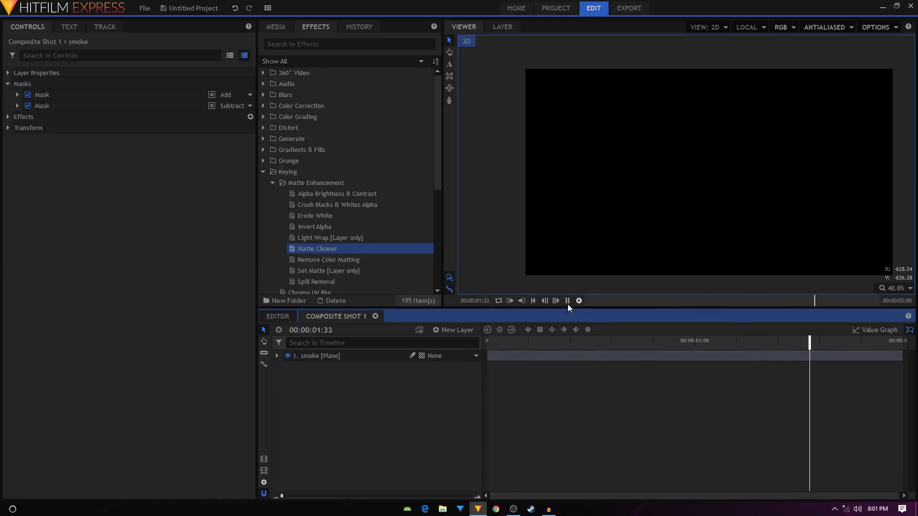
click(567, 301)
click(511, 340)
key(Home)
key(space)
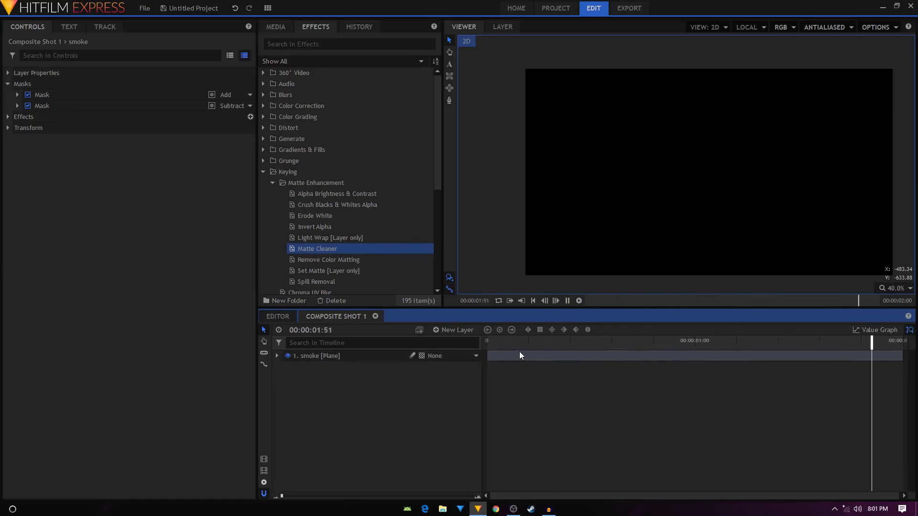